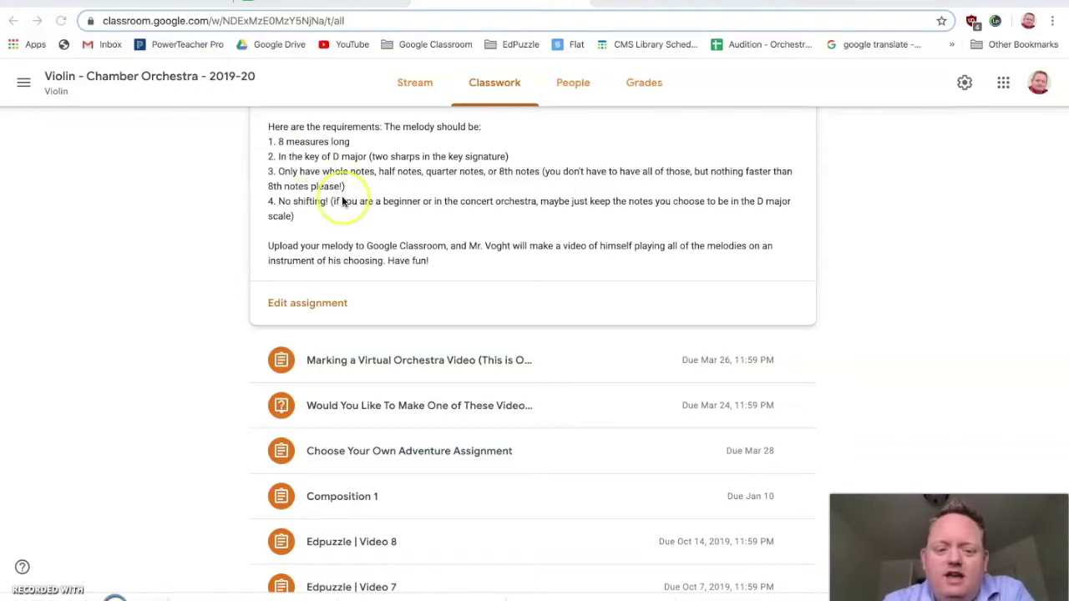
Bring up the Flat website in the browser.
scroll(341, 202, up, 1)
scroll(342, 202, down, 1)
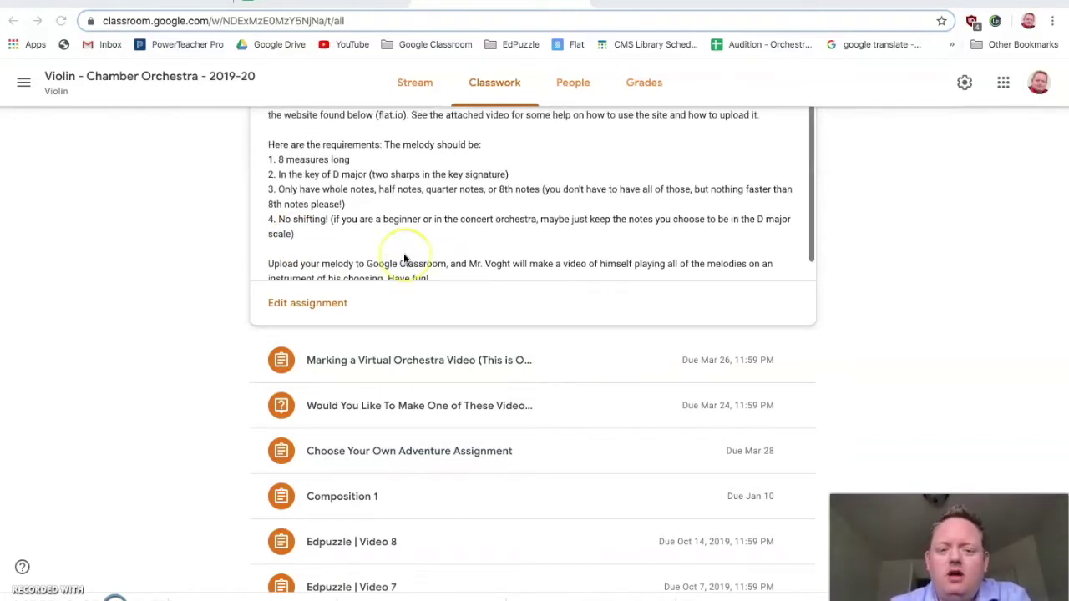
scroll(403, 253, up, 1)
scroll(404, 257, down, 1)
scroll(177, 247, up, 2)
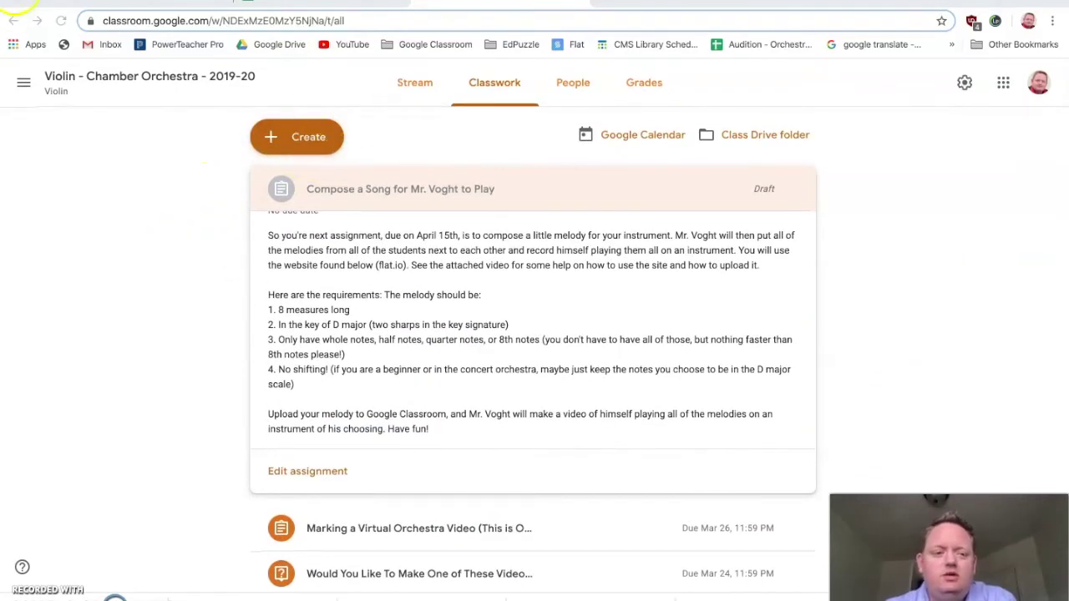
click(25, 2)
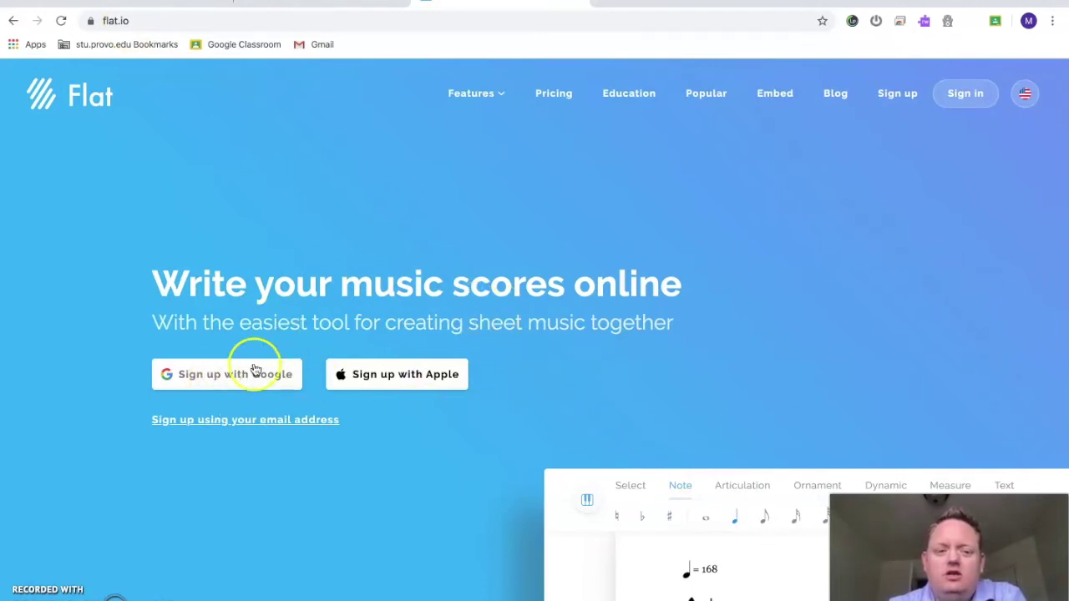
Sign up with the school Google account and title the new private score 'My Assignment for Class'.
click(203, 377)
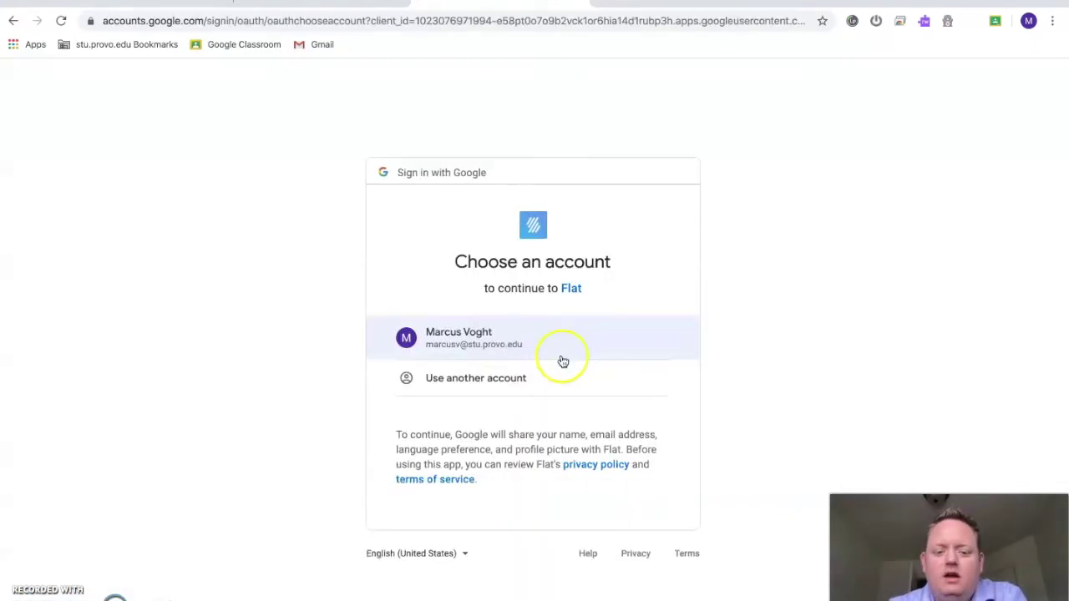
click(478, 347)
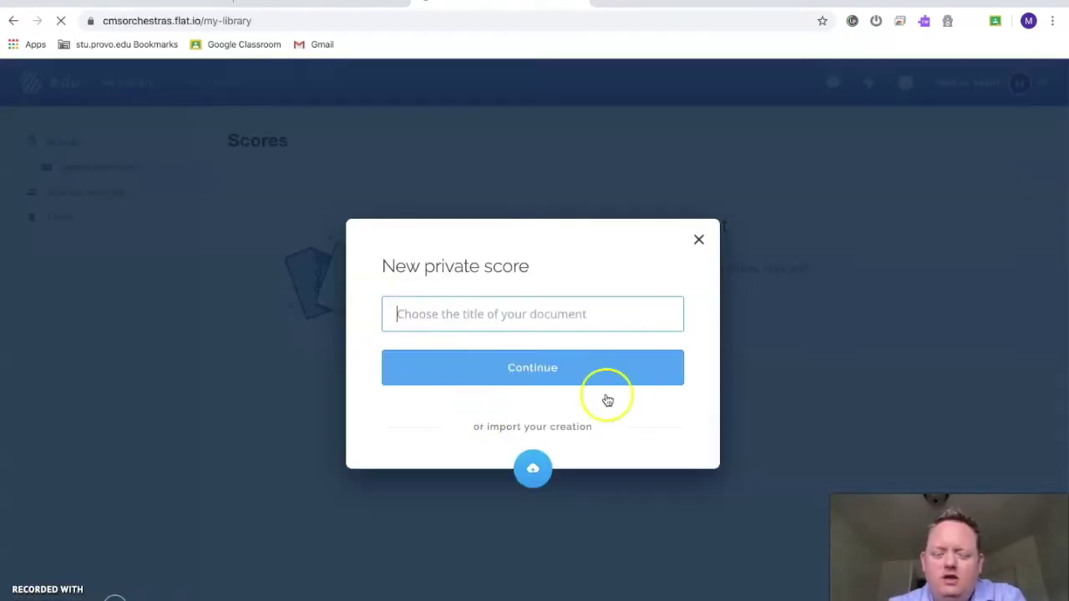
text(My Assignment for Class)
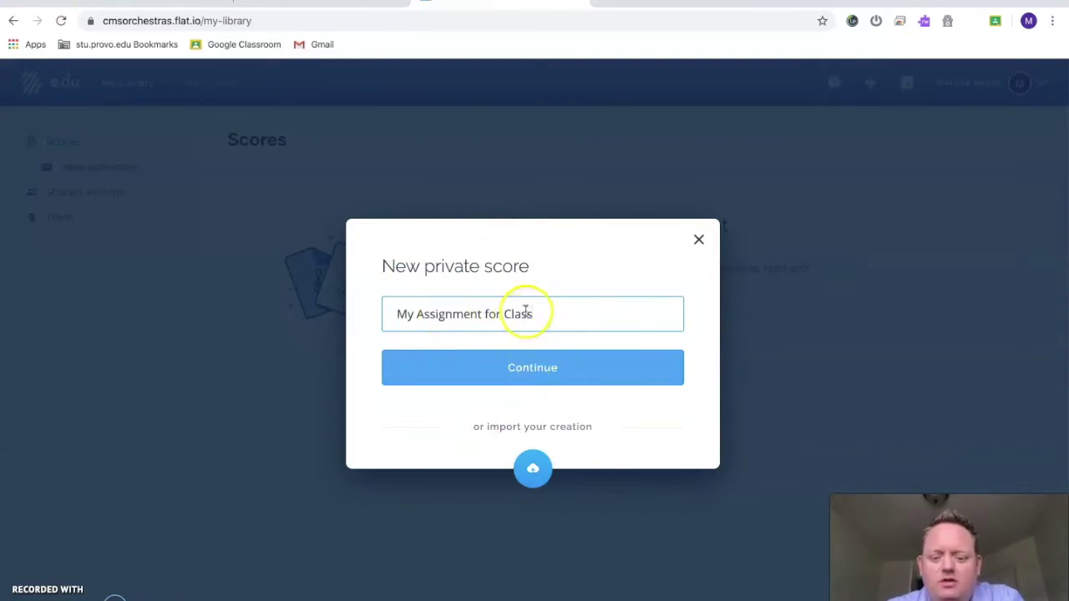
click(534, 367)
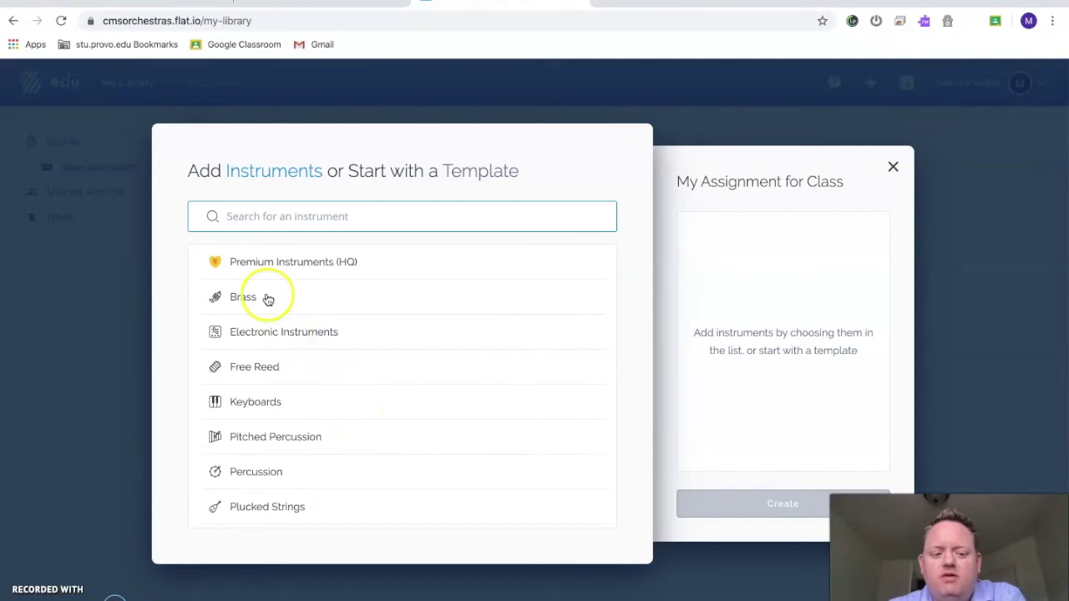
Create the score with a single Violin part from the Strings instruments.
scroll(304, 410, down, 3)
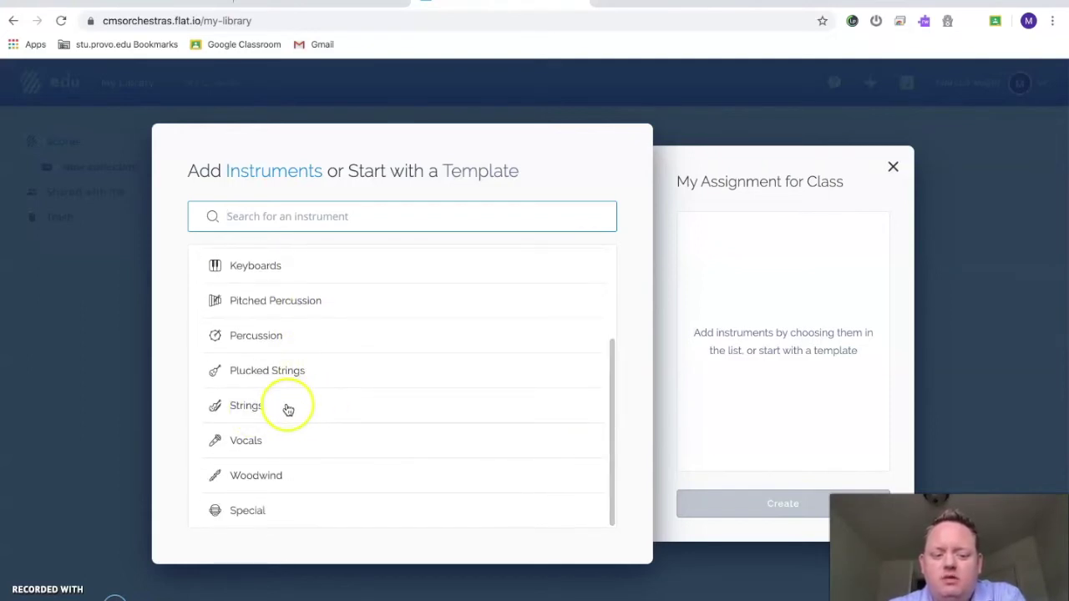
click(286, 406)
scroll(305, 456, down, 2)
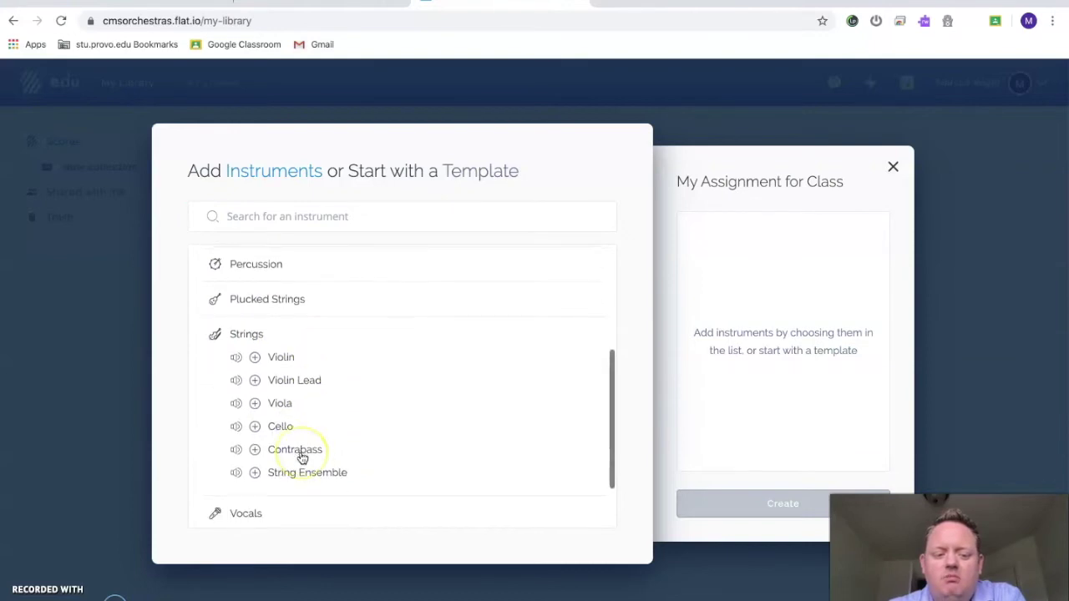
scroll(284, 455, up, 1)
scroll(301, 456, up, 4)
scroll(299, 456, down, 6)
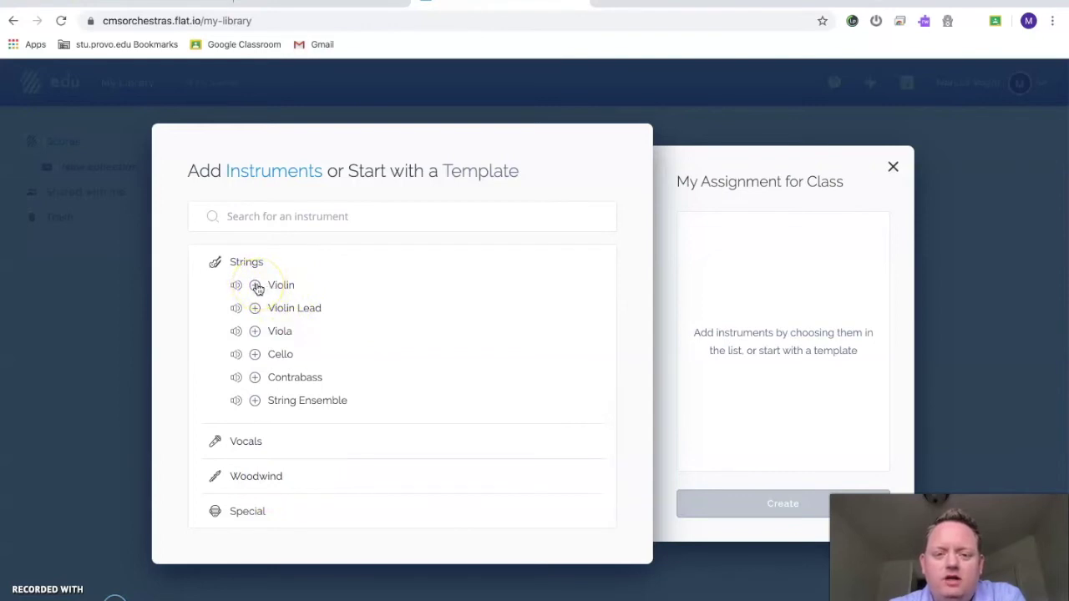
click(256, 286)
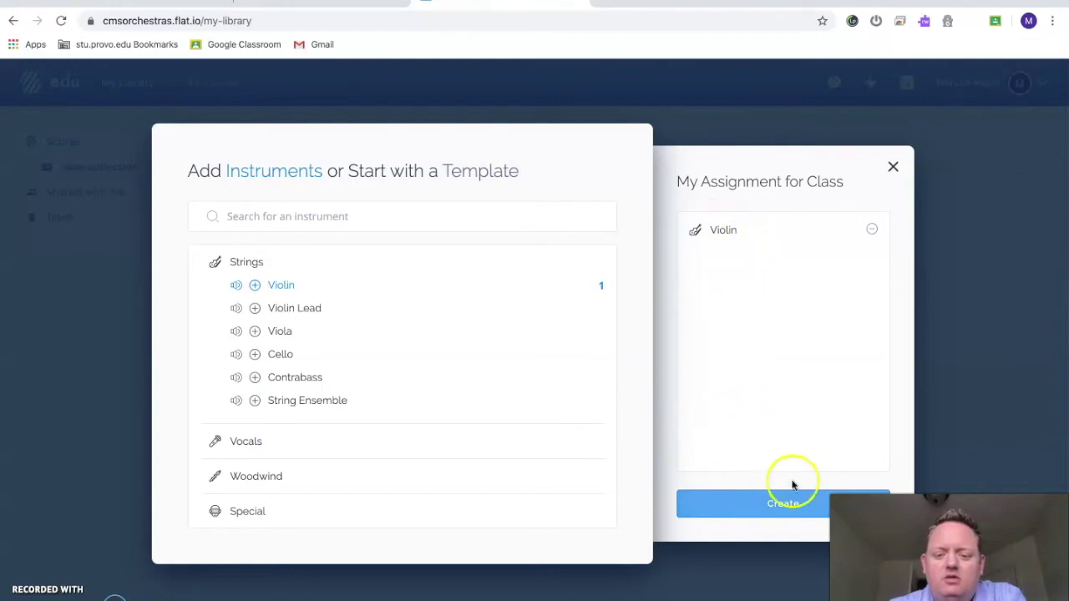
click(701, 505)
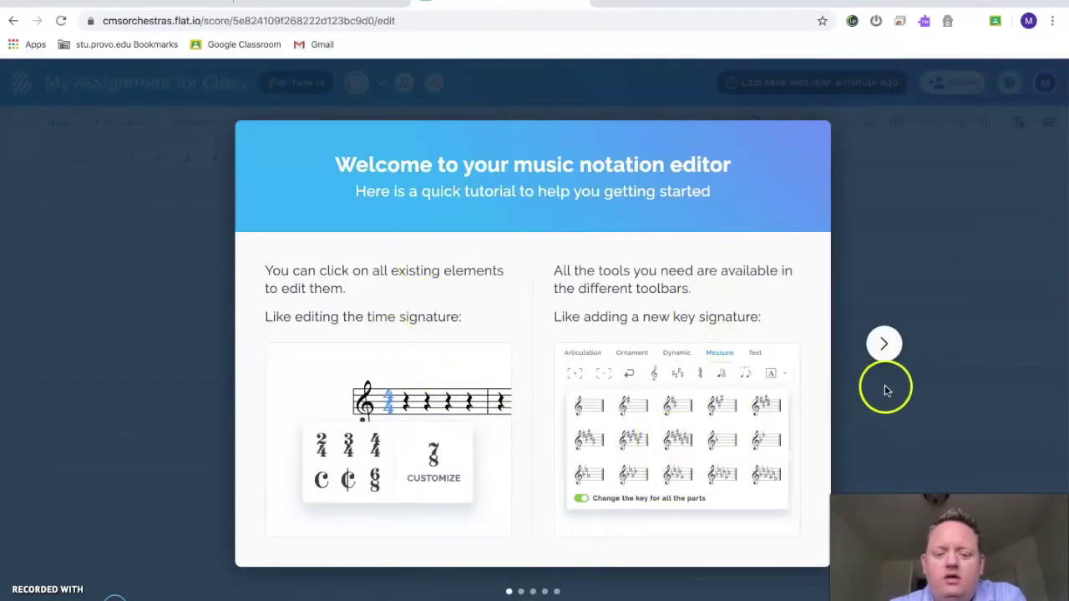
Page through the getting-started tutorial to reveal the score.
click(887, 348)
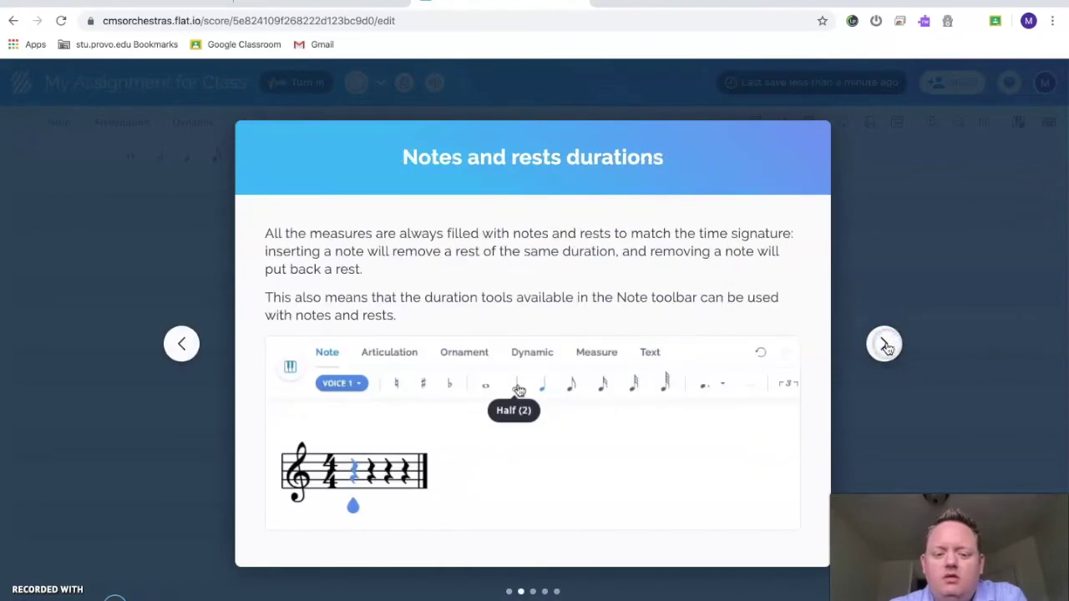
click(887, 347)
click(887, 347)
click(887, 348)
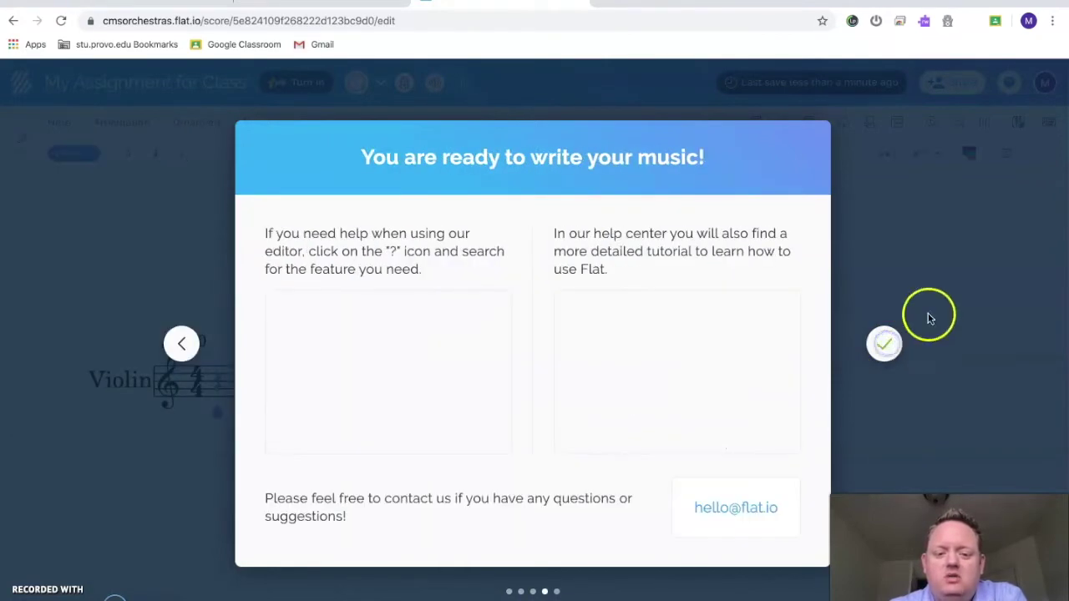
click(928, 312)
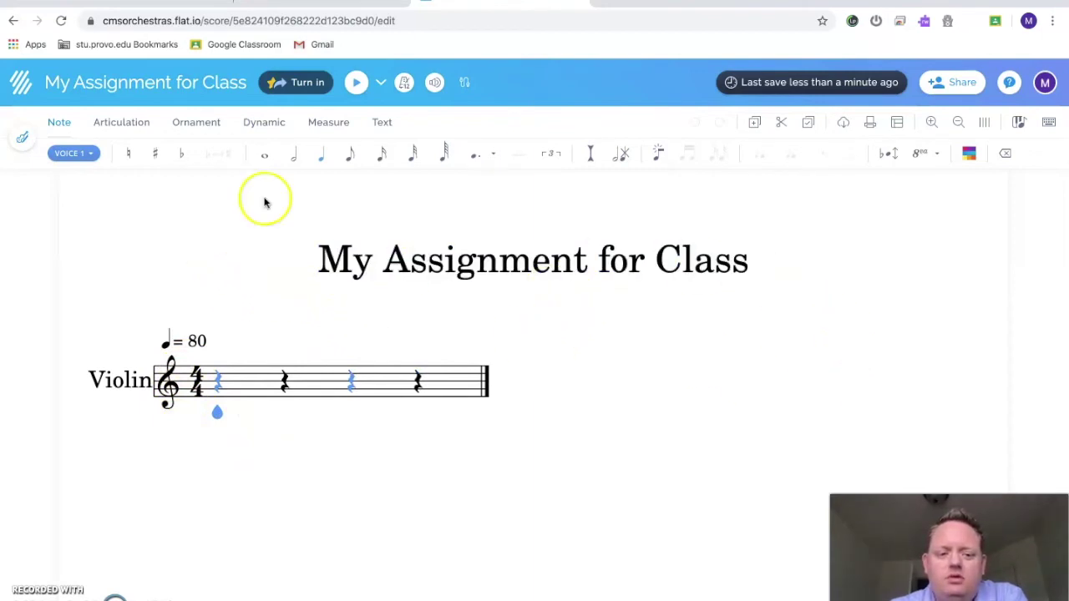
Set the Violin staff's key signature to D major with two sharps.
click(329, 122)
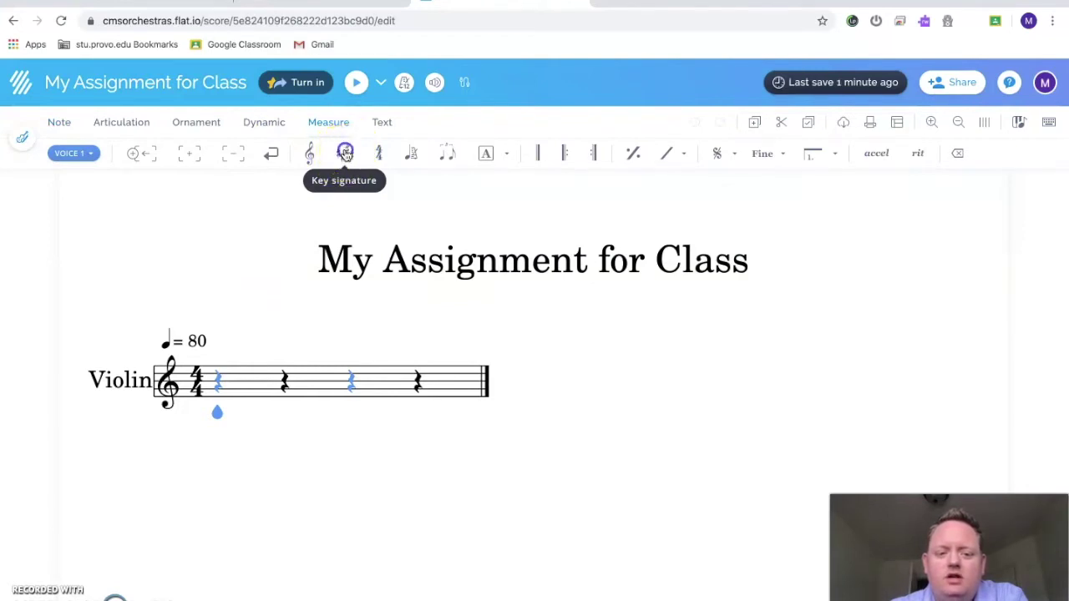
click(346, 154)
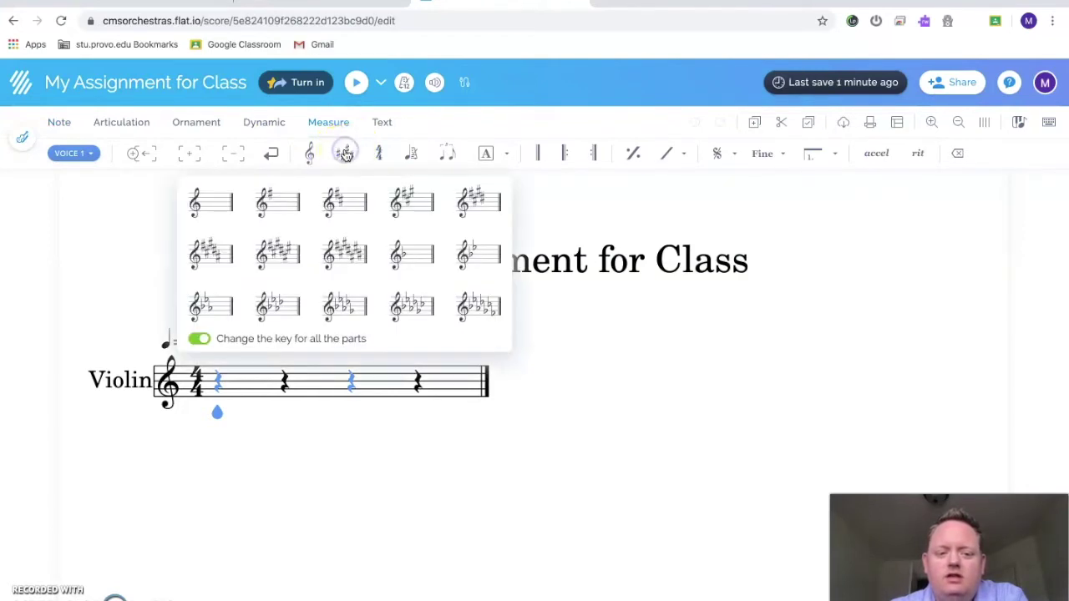
click(344, 201)
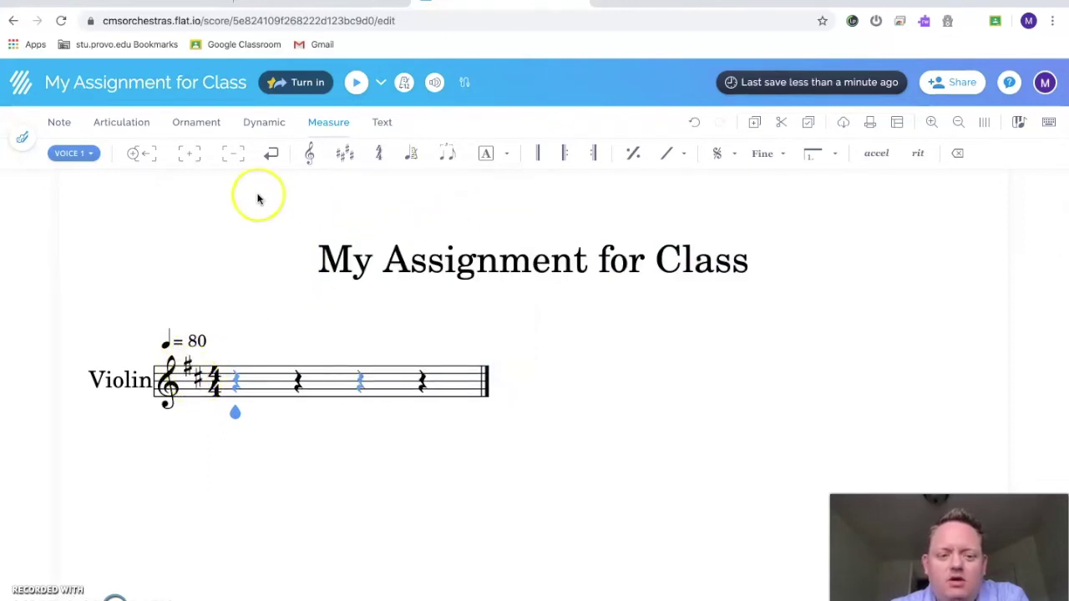
click(60, 123)
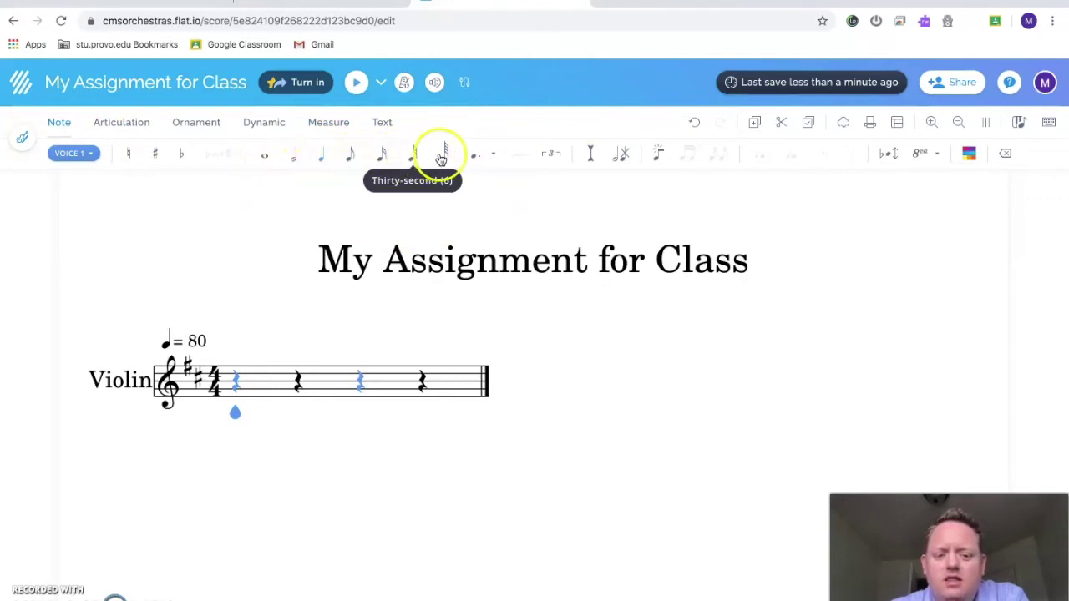
Enter measure 1 as quarter notes.
click(322, 161)
click(236, 386)
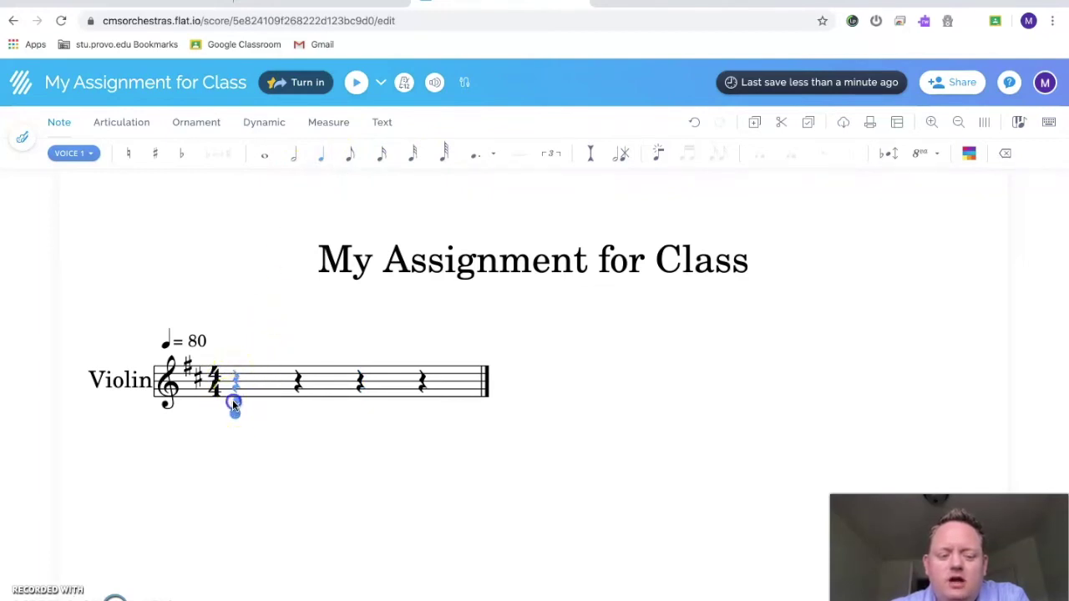
click(233, 402)
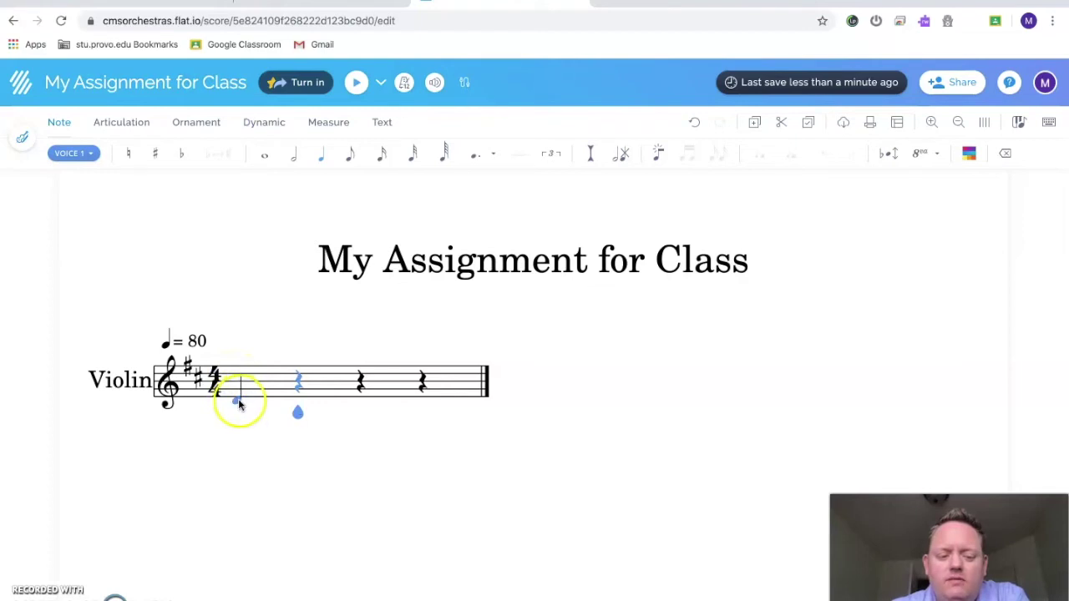
click(296, 375)
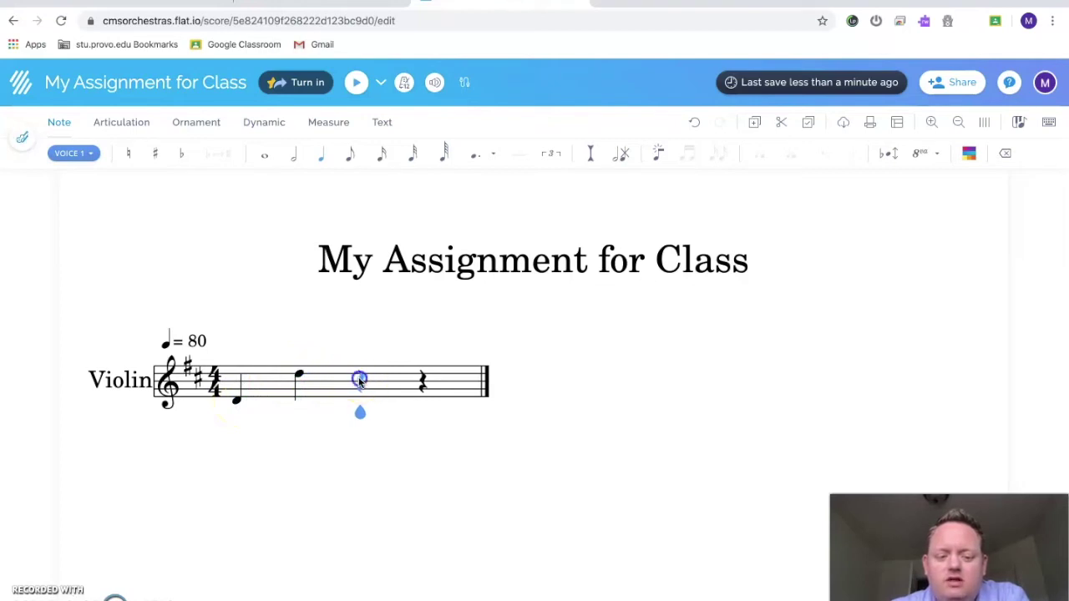
click(423, 381)
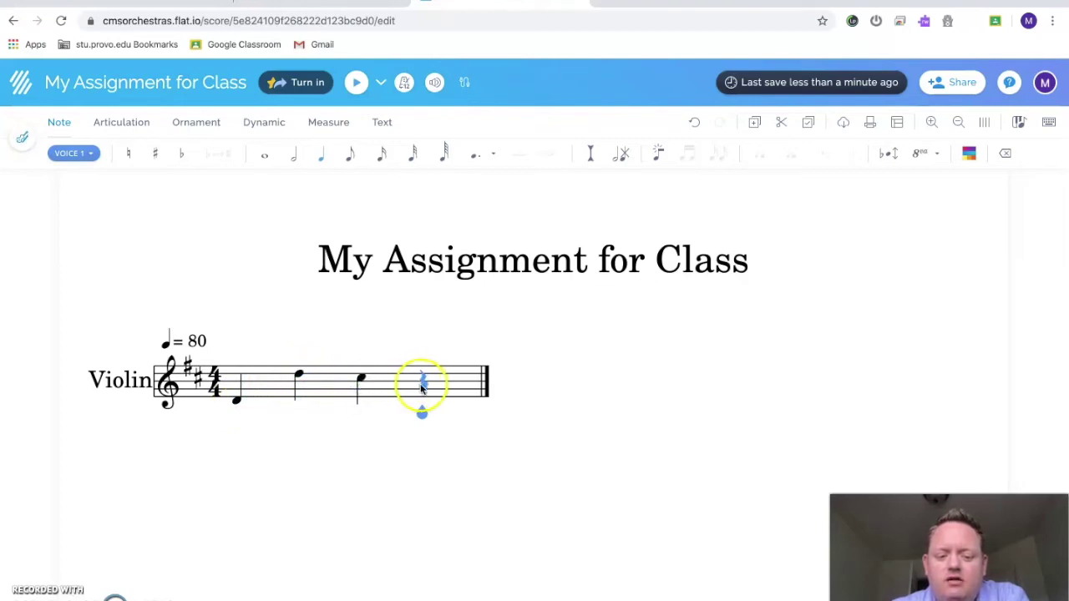
Fill measure 2 with eighth notes A, B, C# and D, then a closing half note.
click(345, 158)
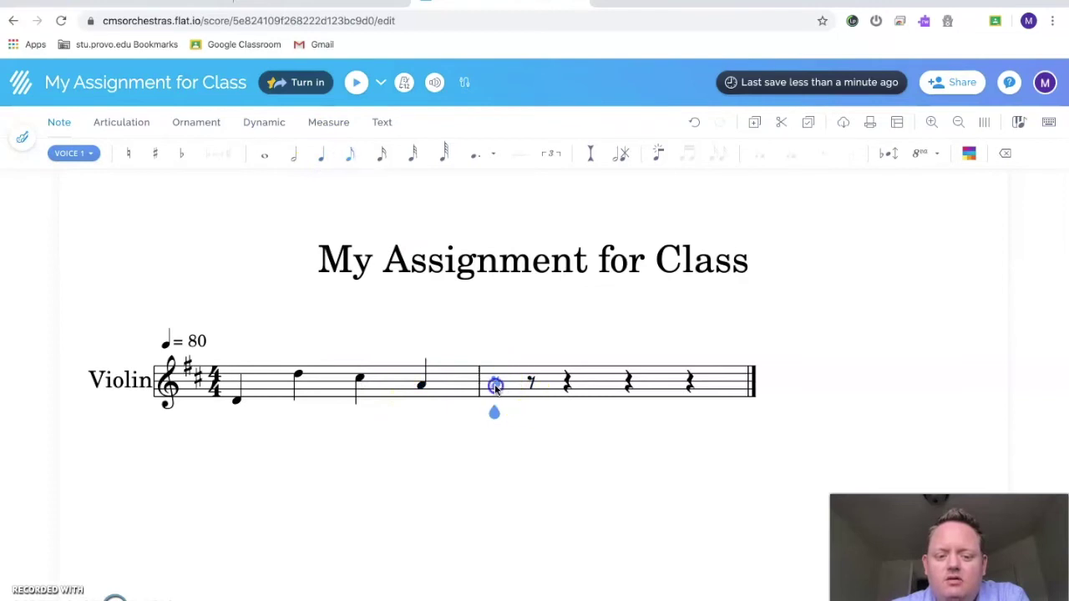
click(495, 386)
click(526, 381)
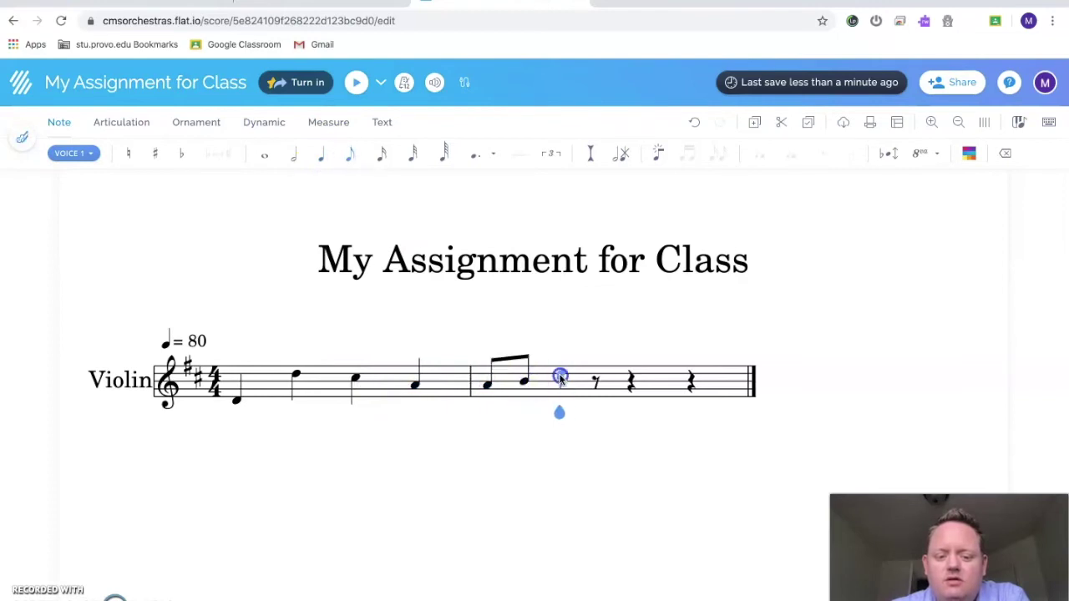
click(559, 377)
click(594, 378)
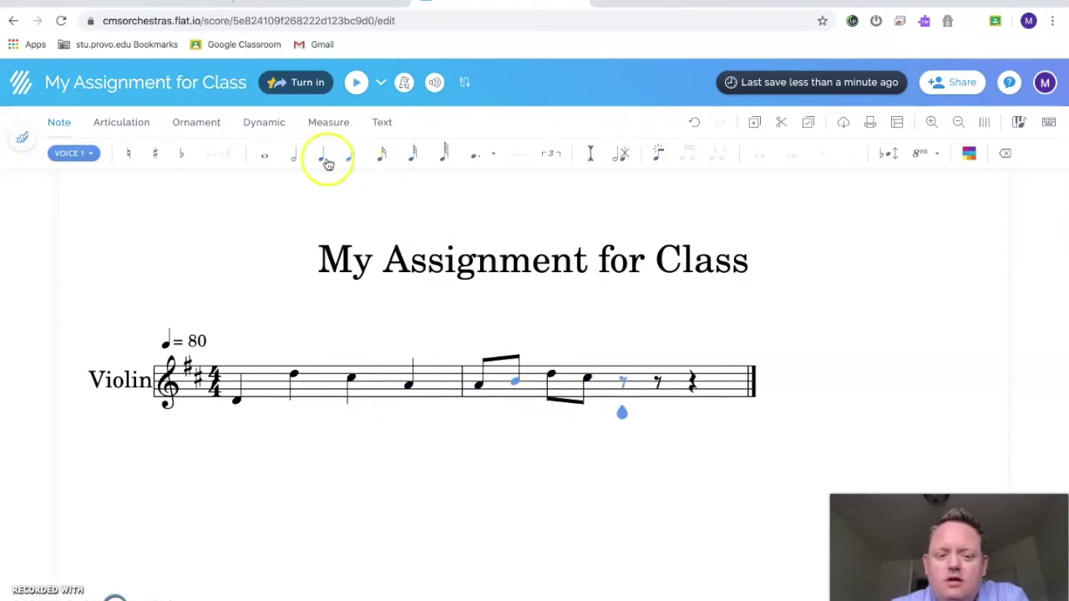
click(293, 153)
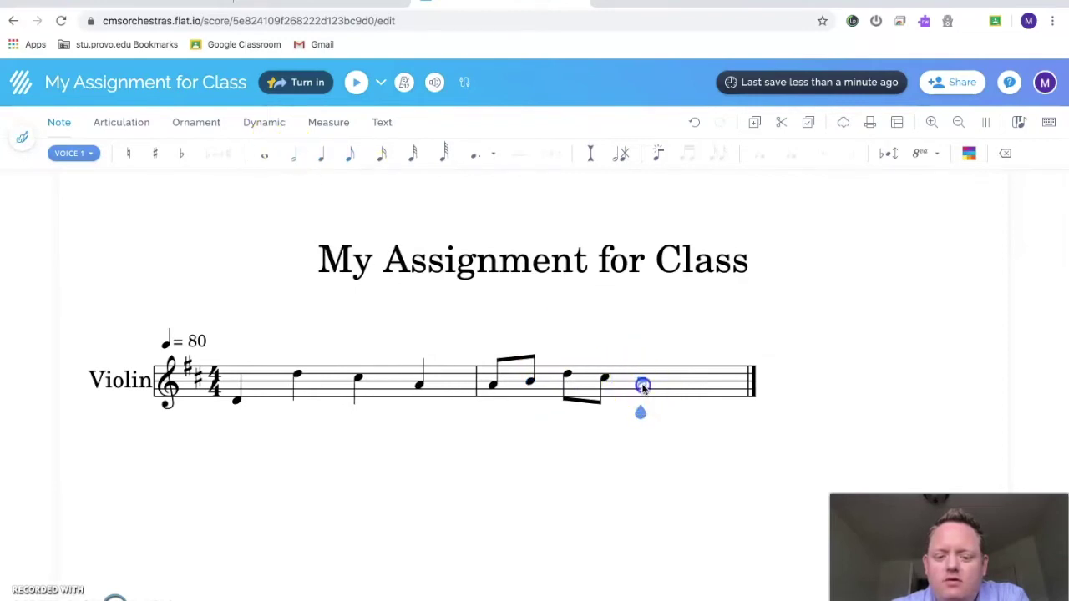
click(642, 386)
Add a whole note in measure 3 and half notes E and A in measure 4.
click(266, 153)
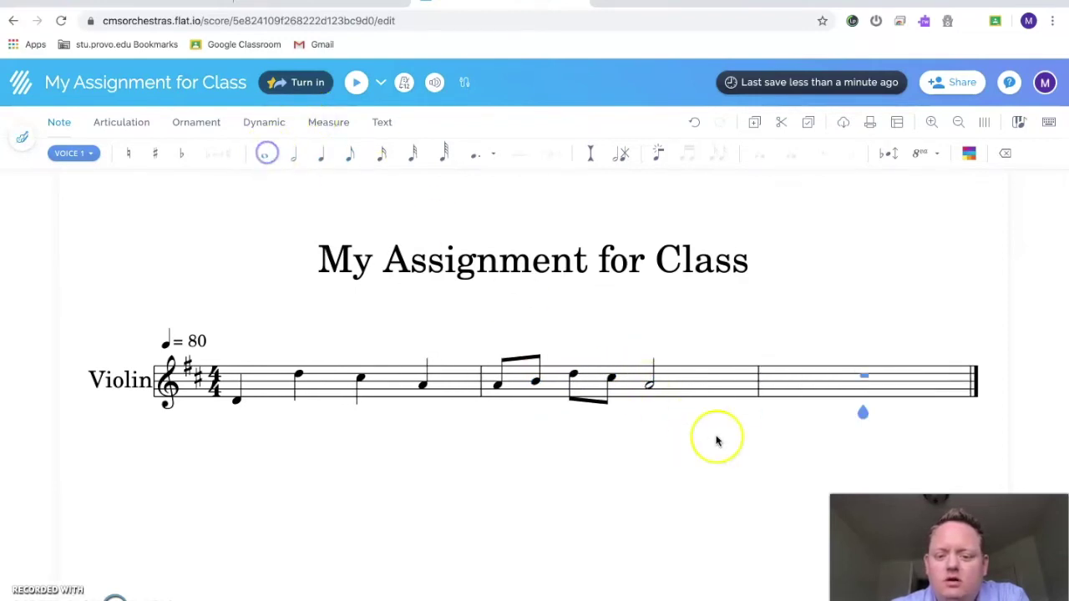
click(763, 402)
click(506, 372)
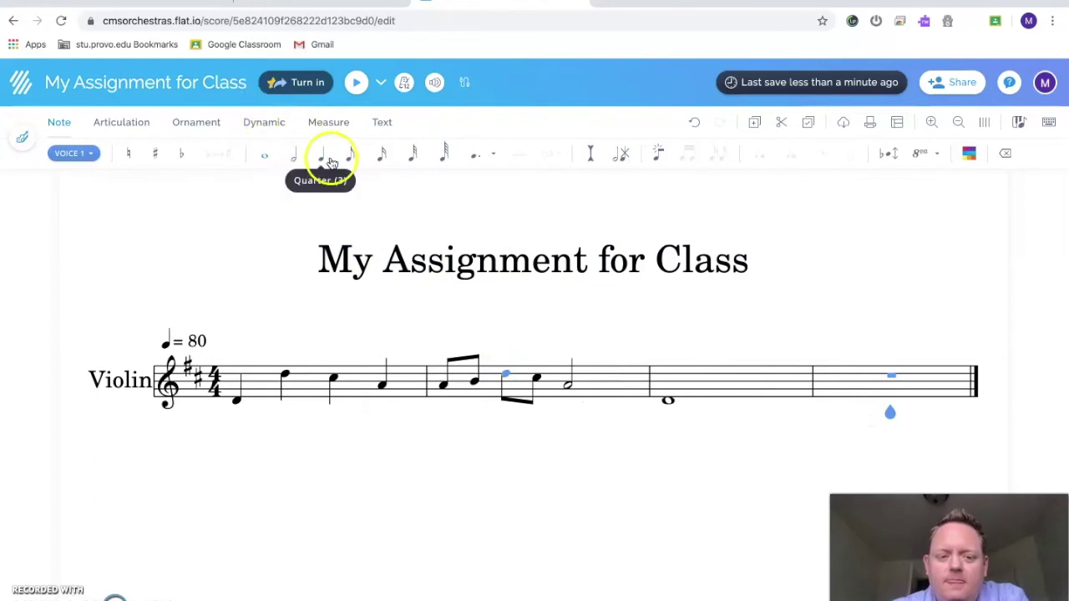
click(295, 153)
click(785, 377)
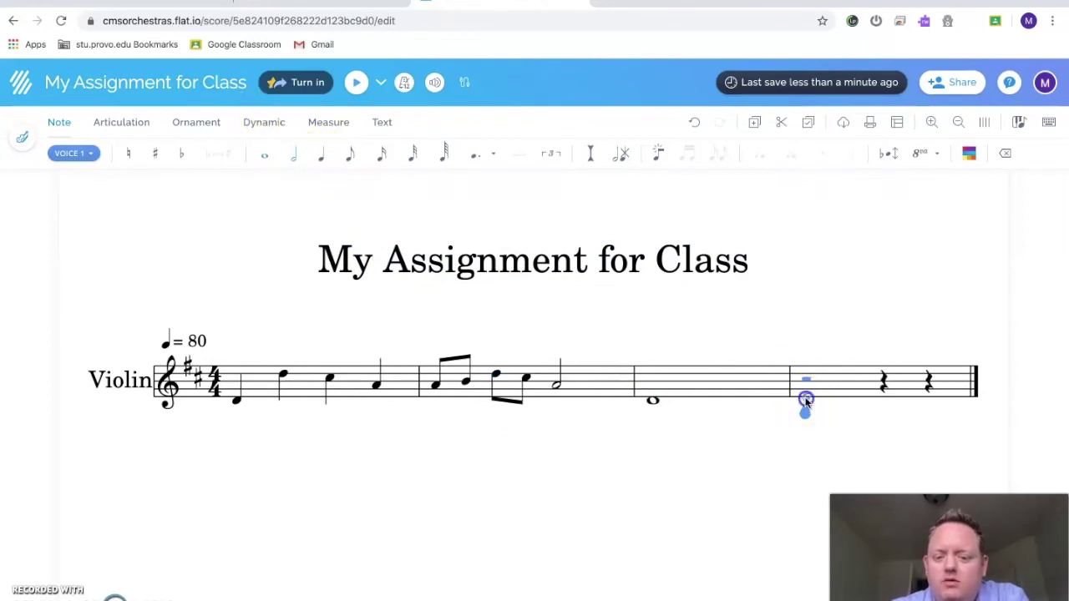
click(806, 401)
click(318, 498)
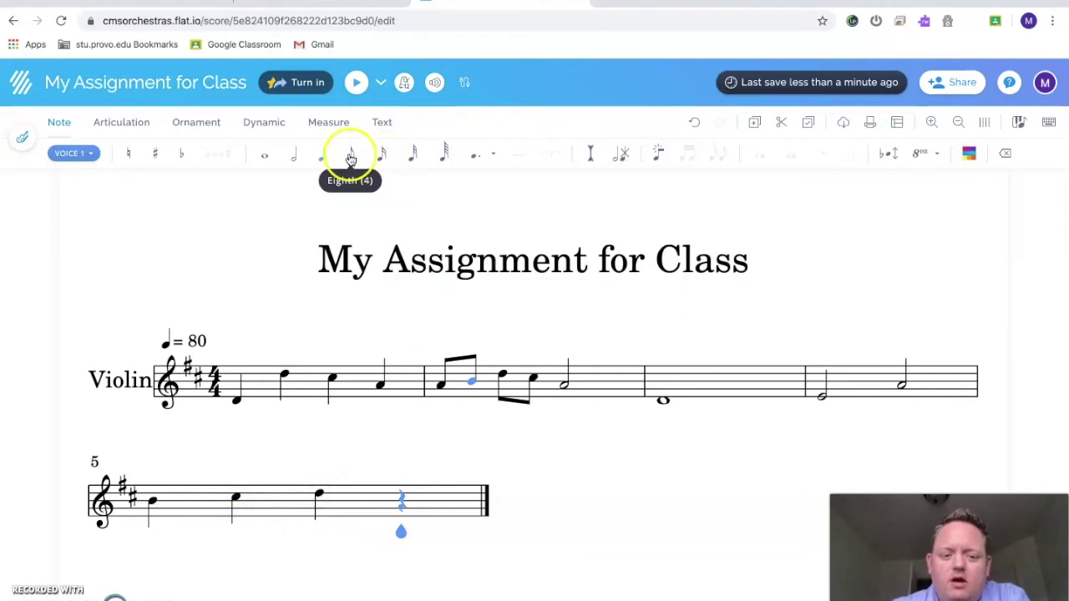
Finish the remaining measures through 8 with eighth notes and open the score's sharing options.
click(350, 155)
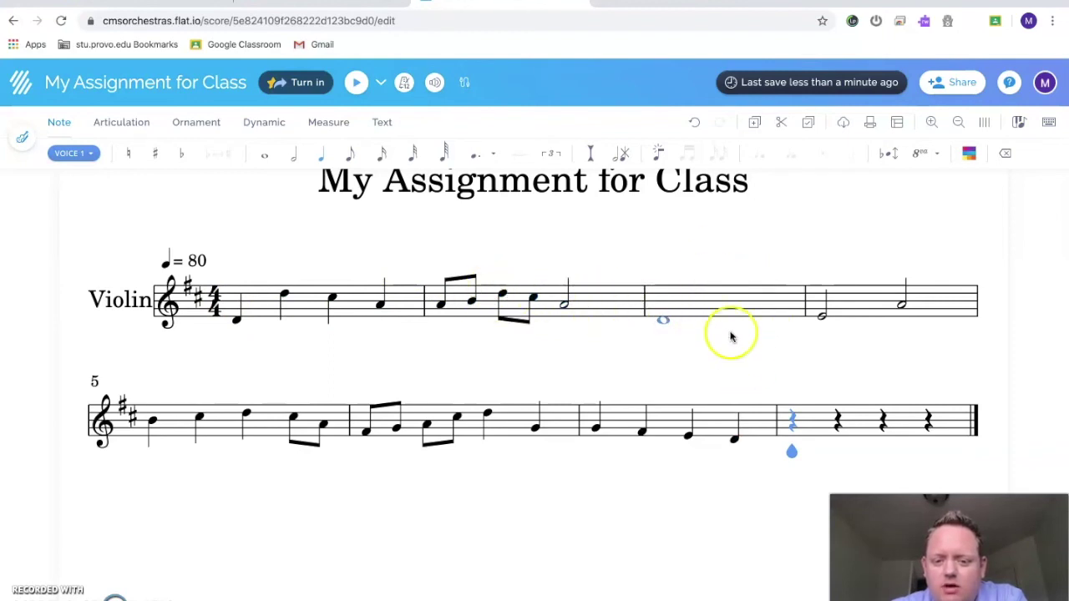
click(879, 306)
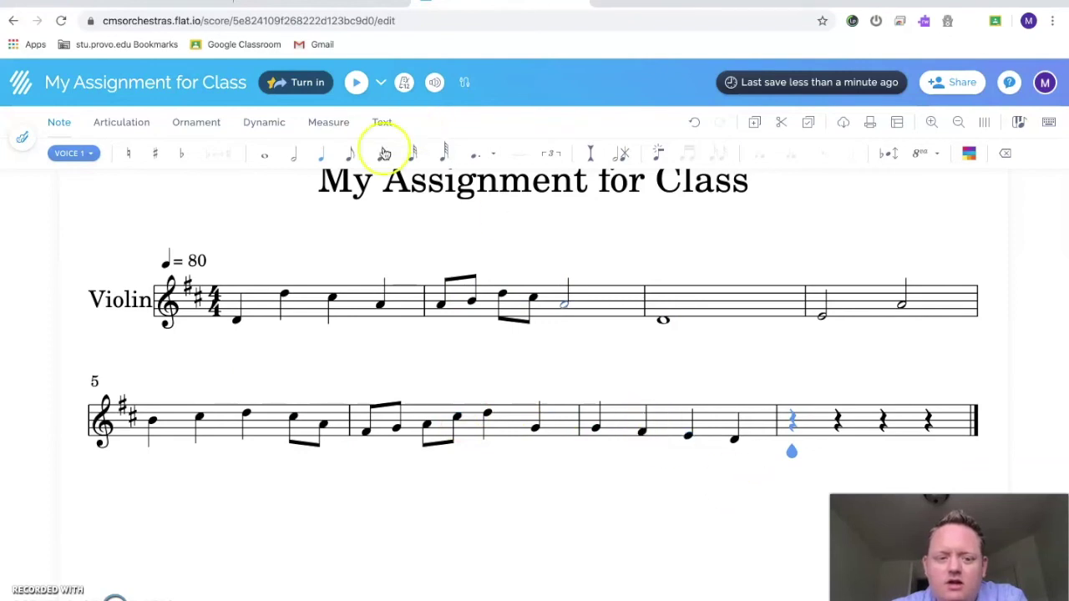
click(350, 151)
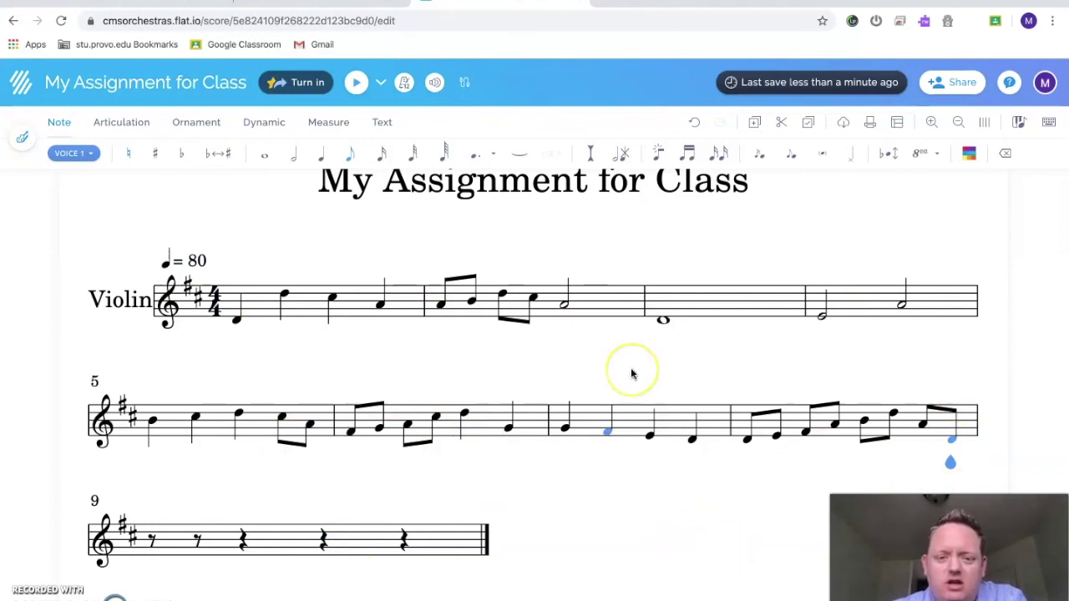
click(953, 82)
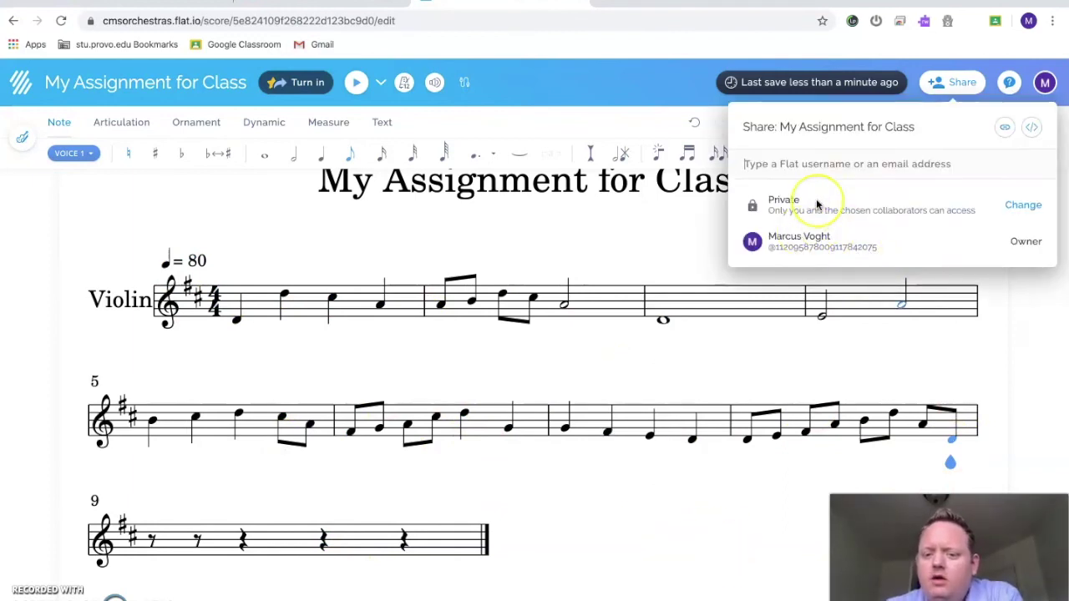
Copy the score's private sharing link and switch to the Google Classroom tab.
click(1007, 129)
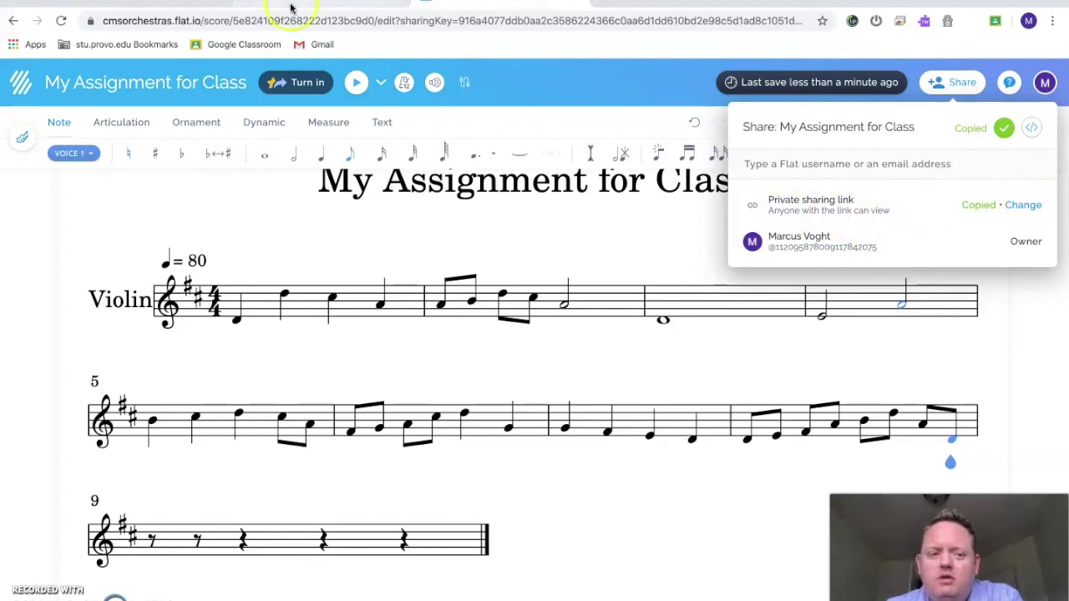
click(121, 4)
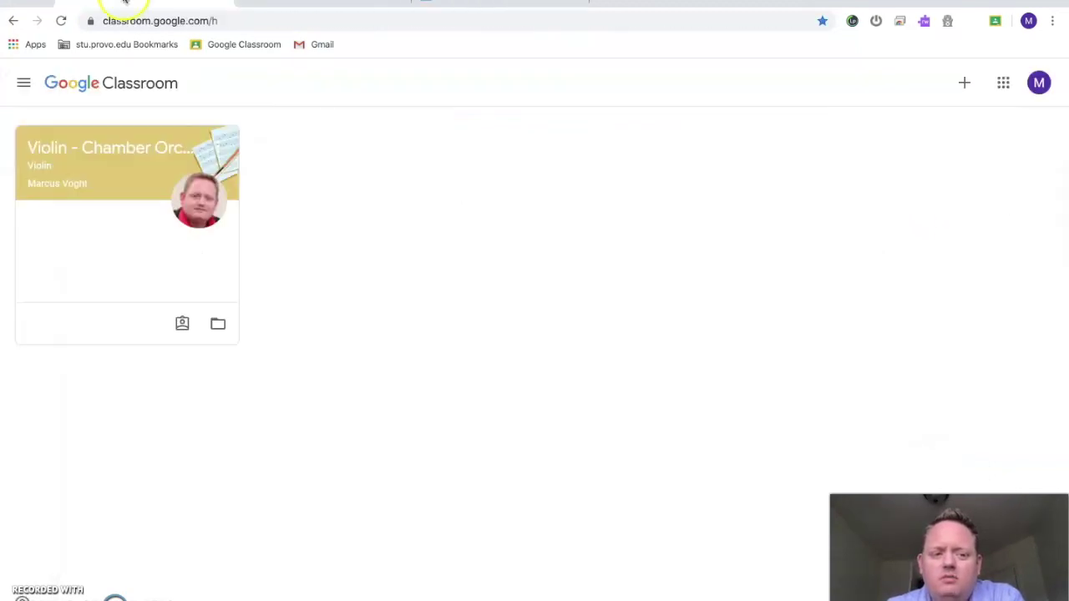
Open the Violin - Chamber Orchestra class's Classwork list and expand the virtual orchestra video assignment.
click(79, 148)
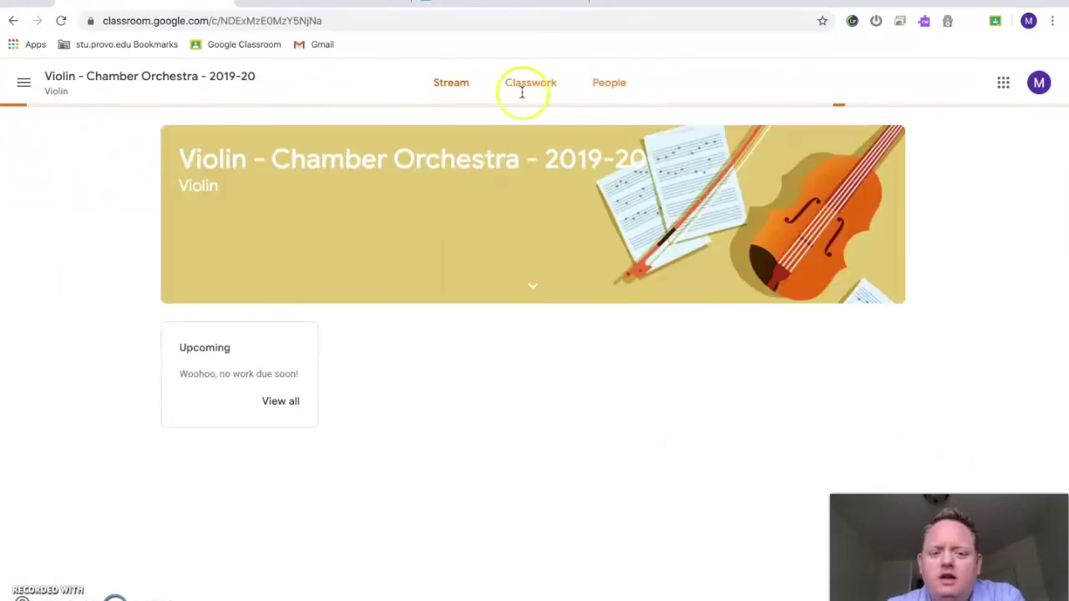
click(523, 86)
click(396, 185)
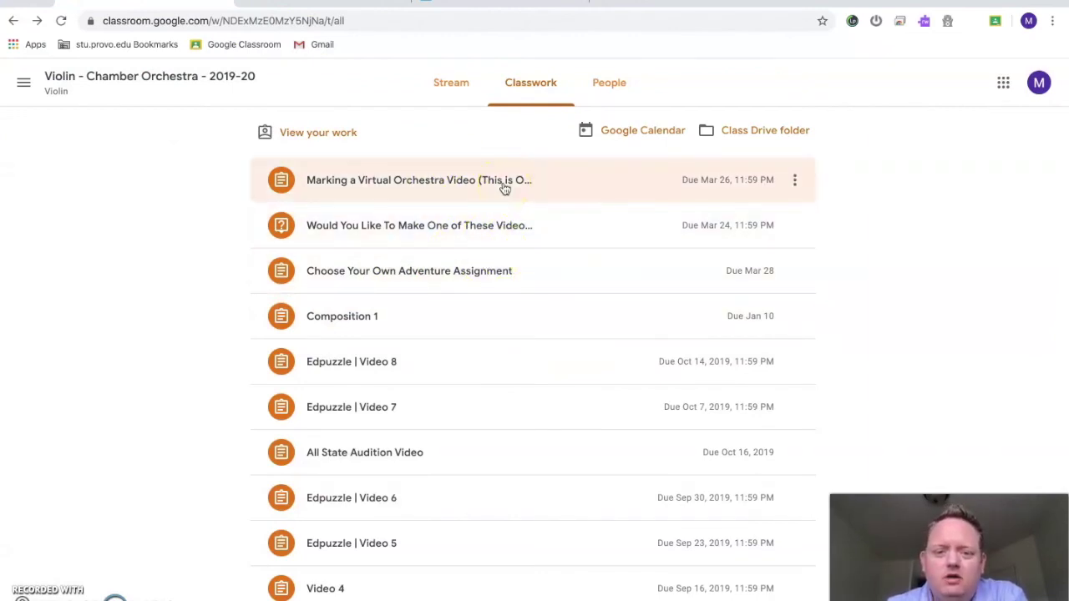
click(499, 212)
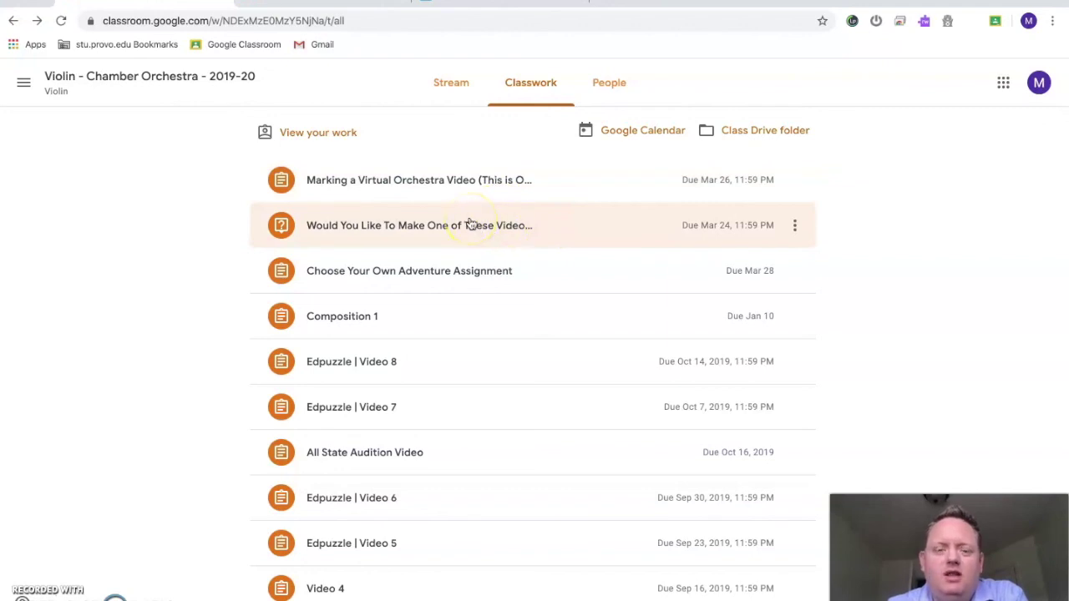